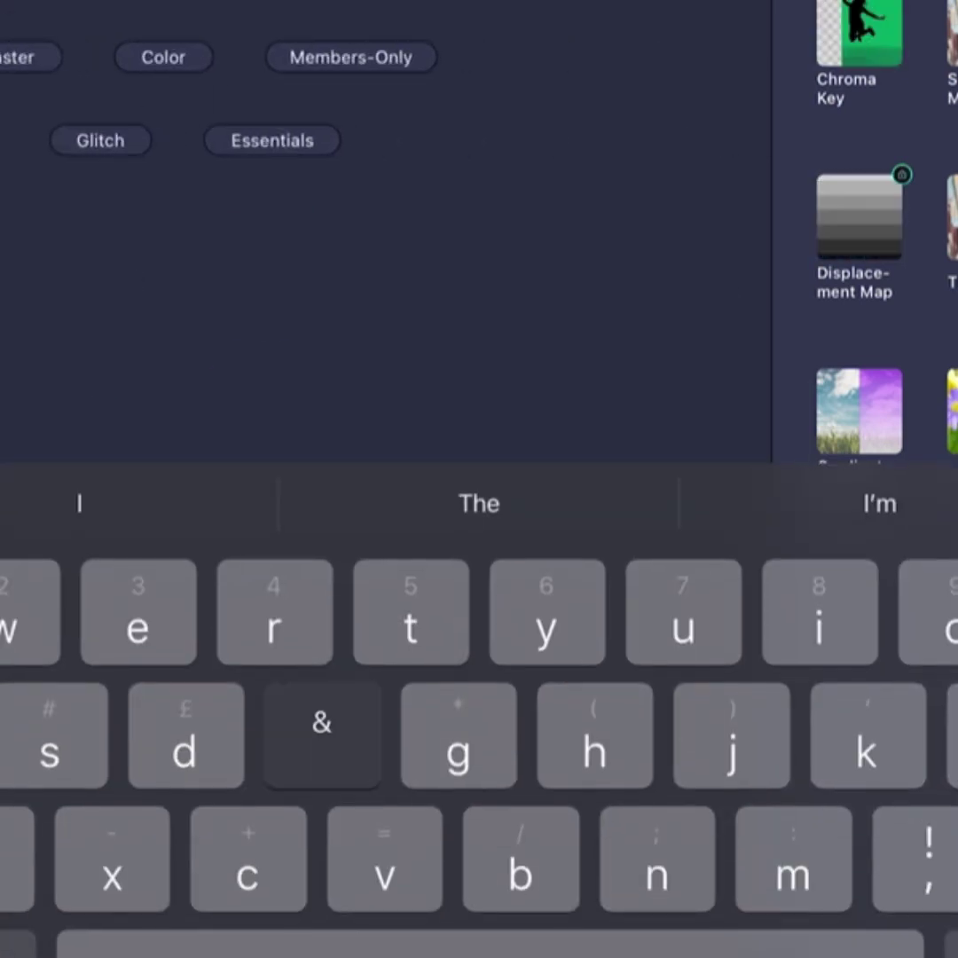
type("fa")
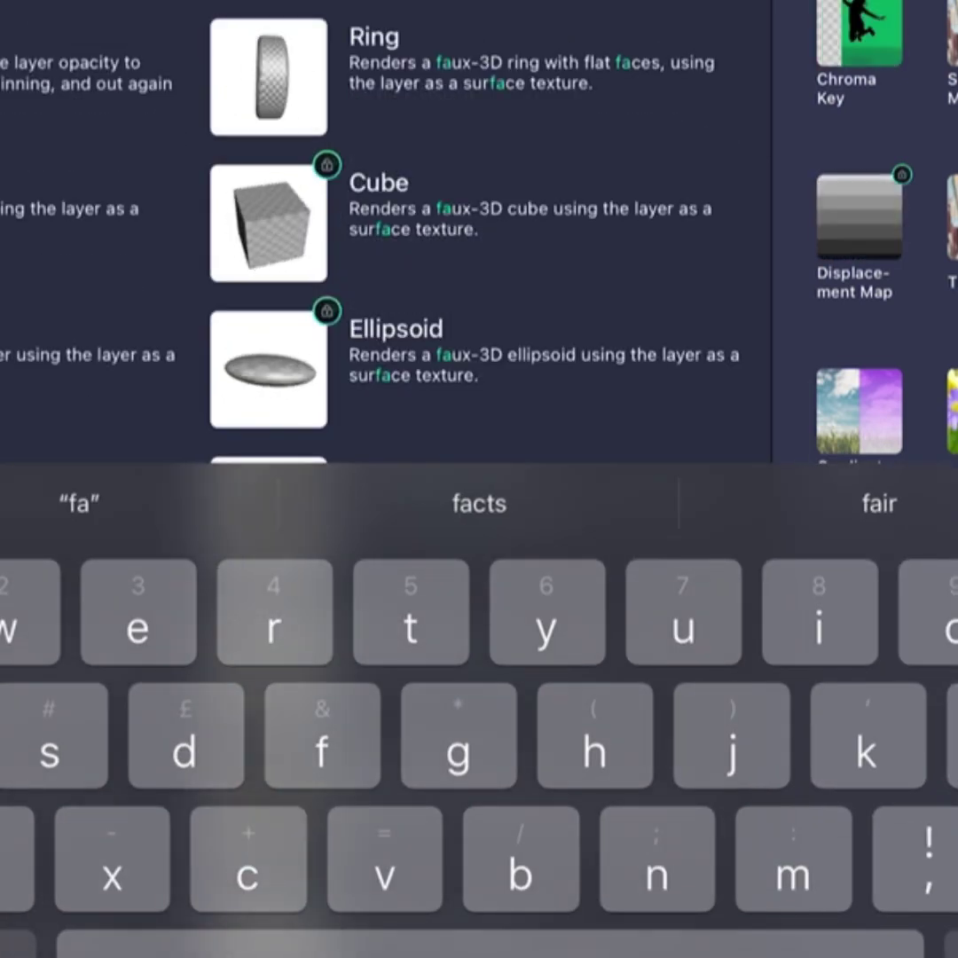
Fix the 'fra' search, choose Fractal Warp, and dismiss the members-only notice
key("BackSpace")
type("ra")
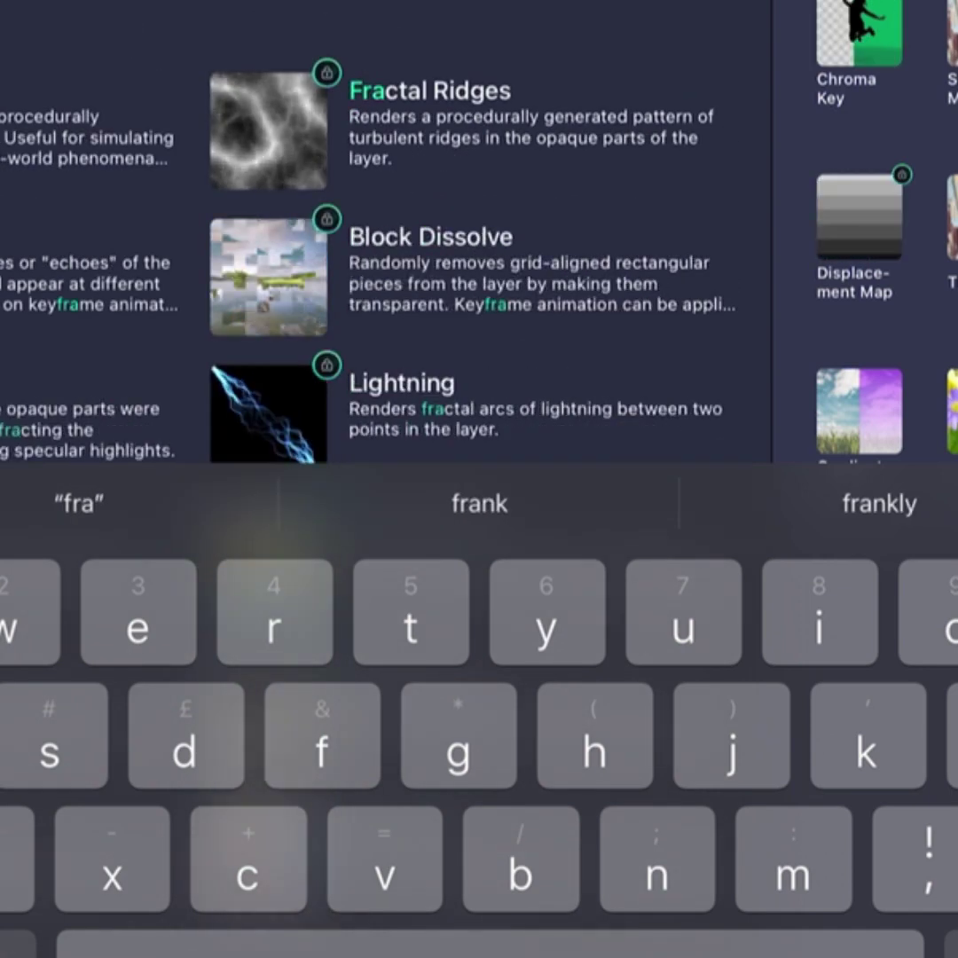
key("Return")
left_click(267, 131)
left_click(479, 839)
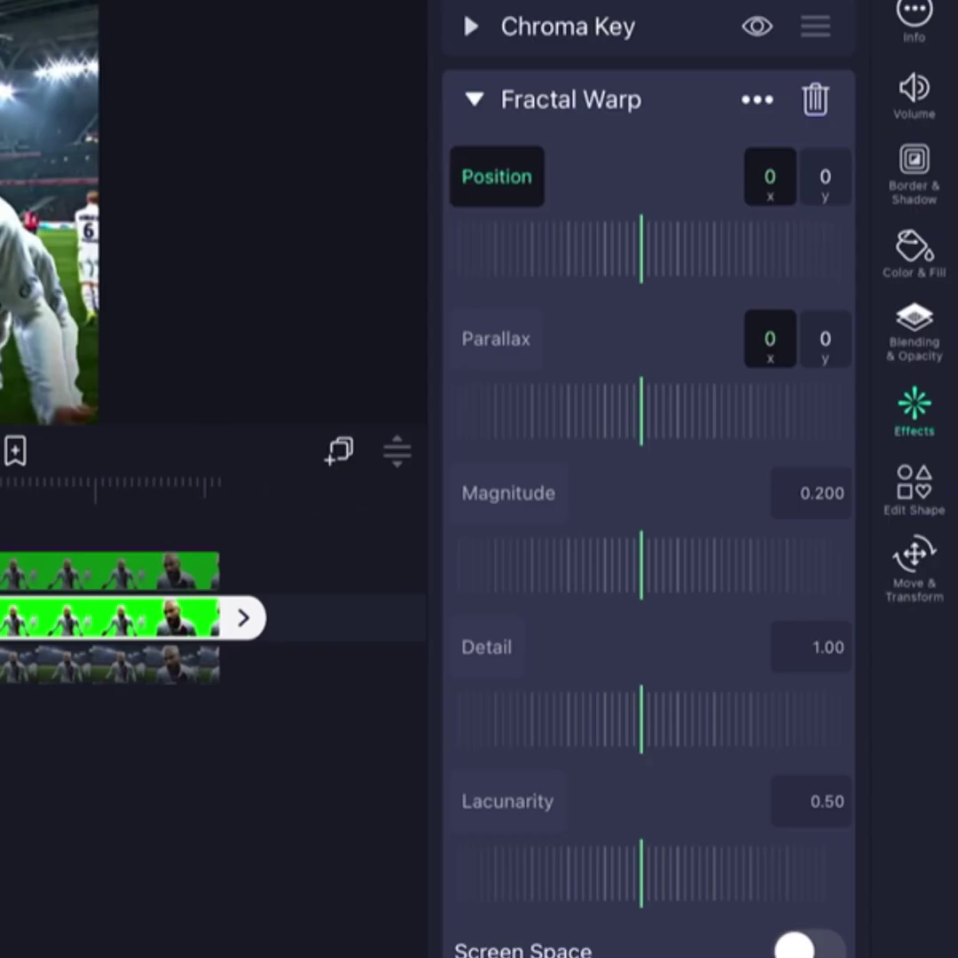
Set Fractal Warp Position x -299, Parallax x 899, Detail 4.00, Lacunarity 0.75, Magnitude -0.250
left_click_drag(895, 248, 940, 249)
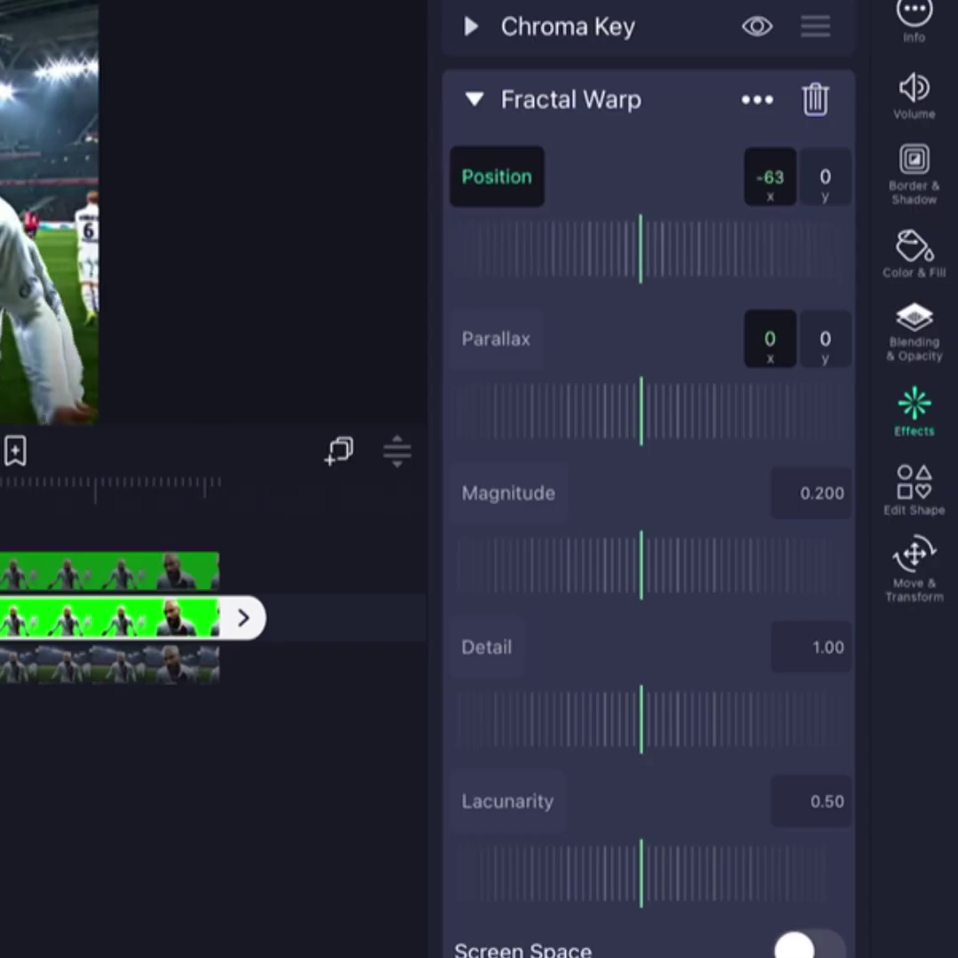
mouse_move(643, 251)
left_mouse_down()
mouse_move(652, 251)
mouse_move(634, 251)
left_mouse_up()
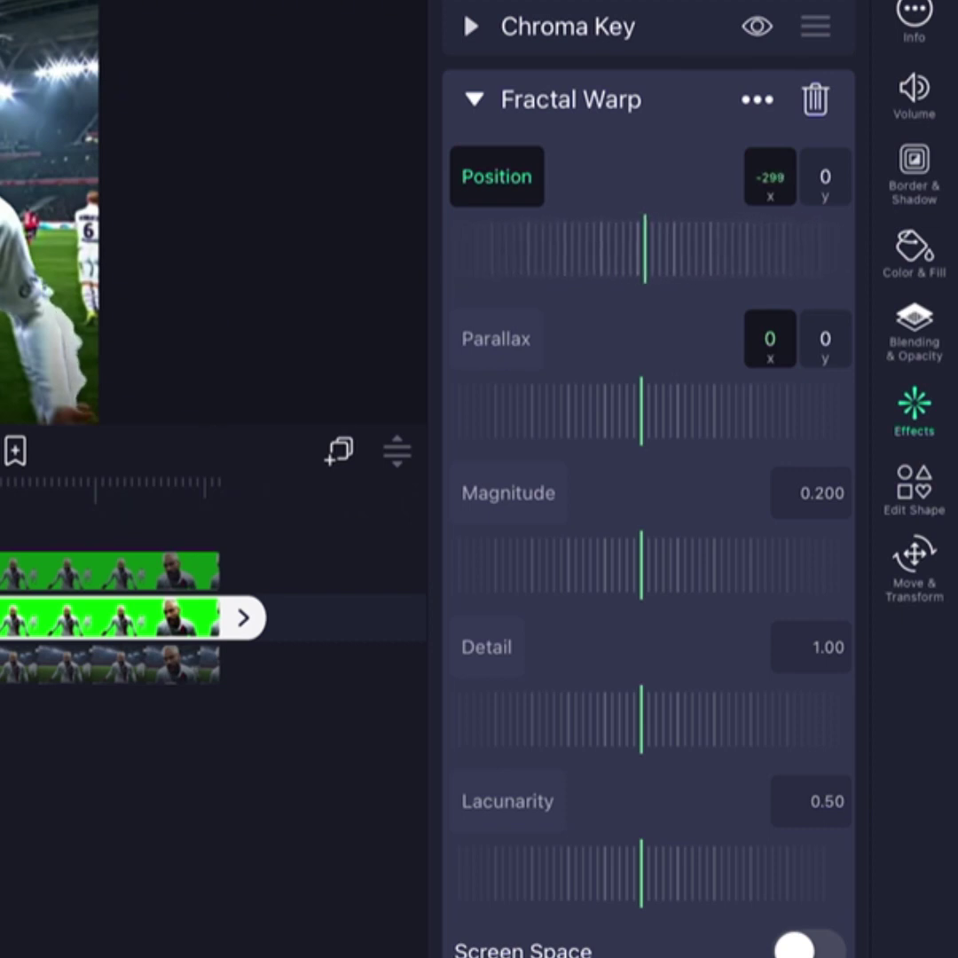
left_click_drag(640, 411, 641, 411)
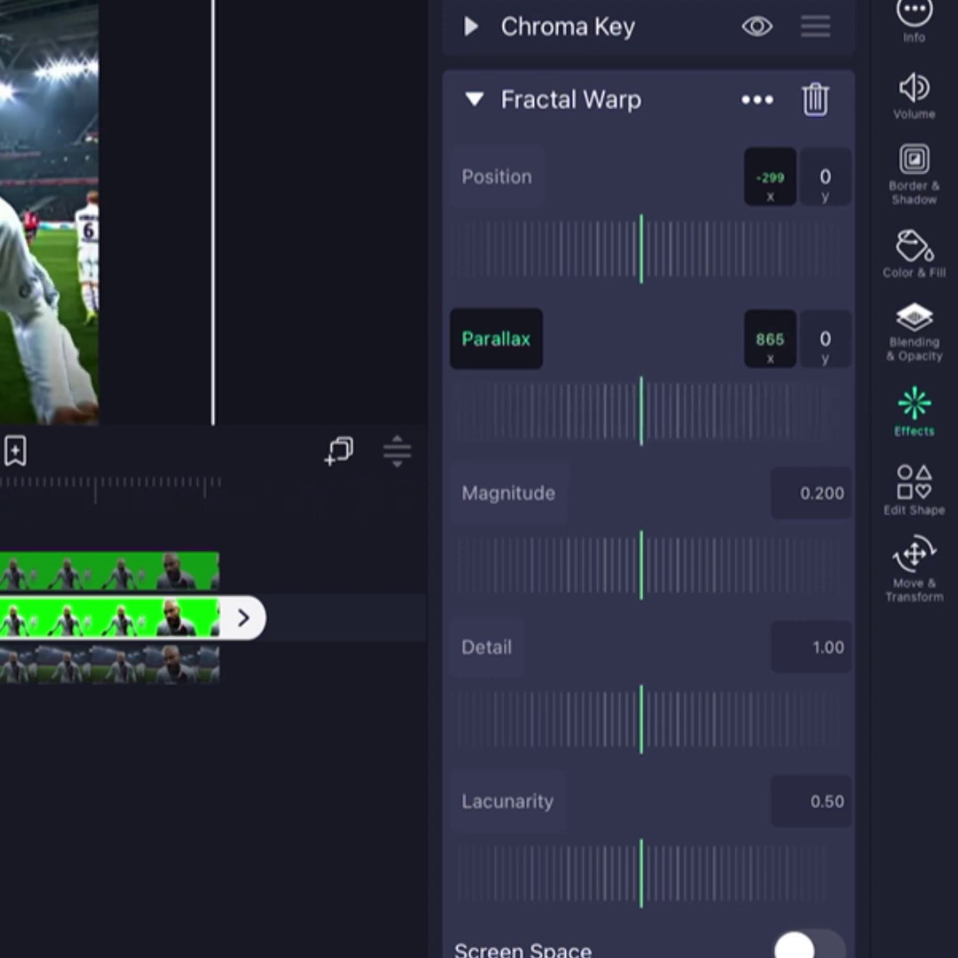
left_click_drag(641, 411, 639, 410)
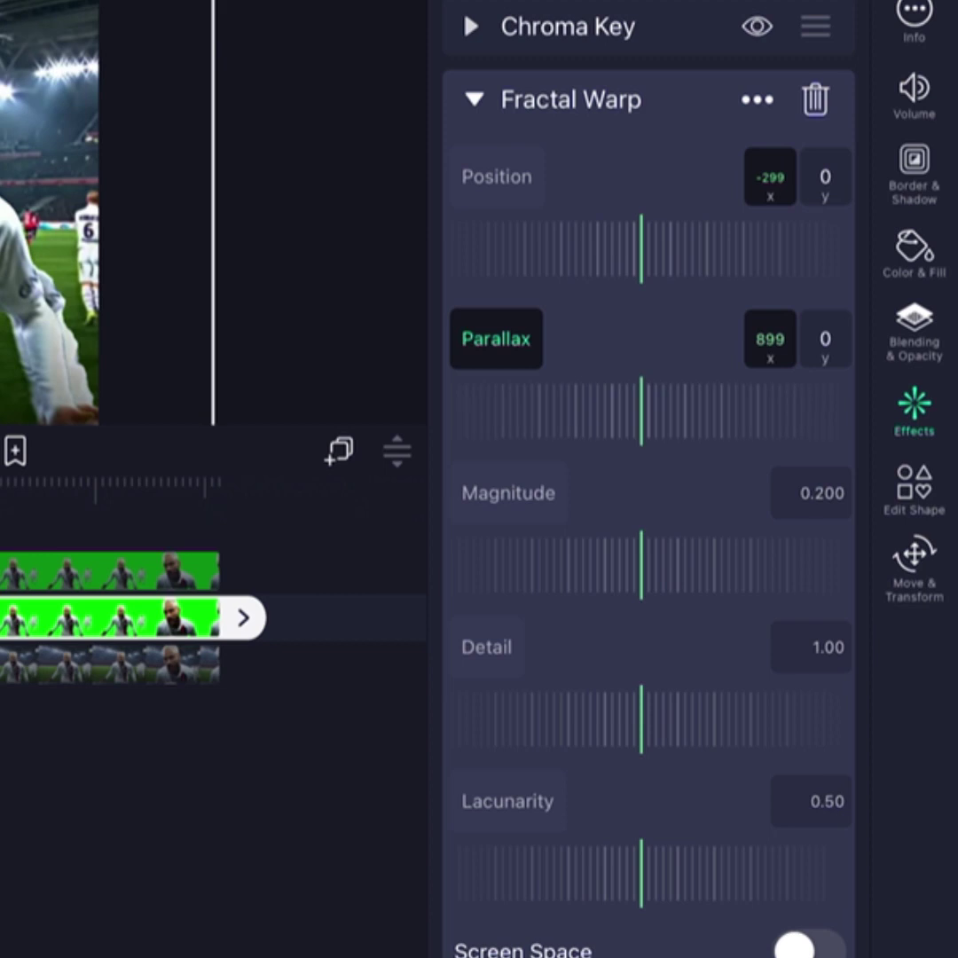
left_click_drag(641, 718, 572, 718)
left_click_drag(640, 874, 594, 873)
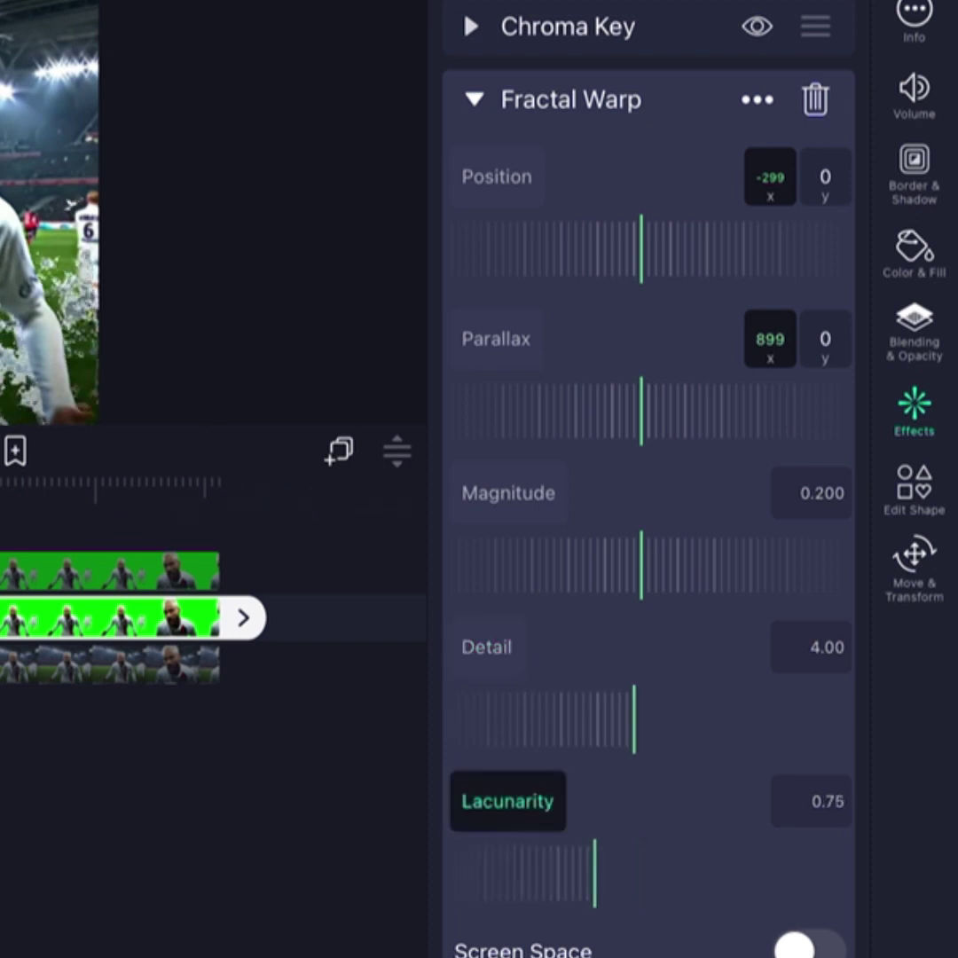
mouse_move(640, 565)
left_mouse_down()
mouse_move(656, 565)
mouse_move(640, 565)
left_mouse_up()
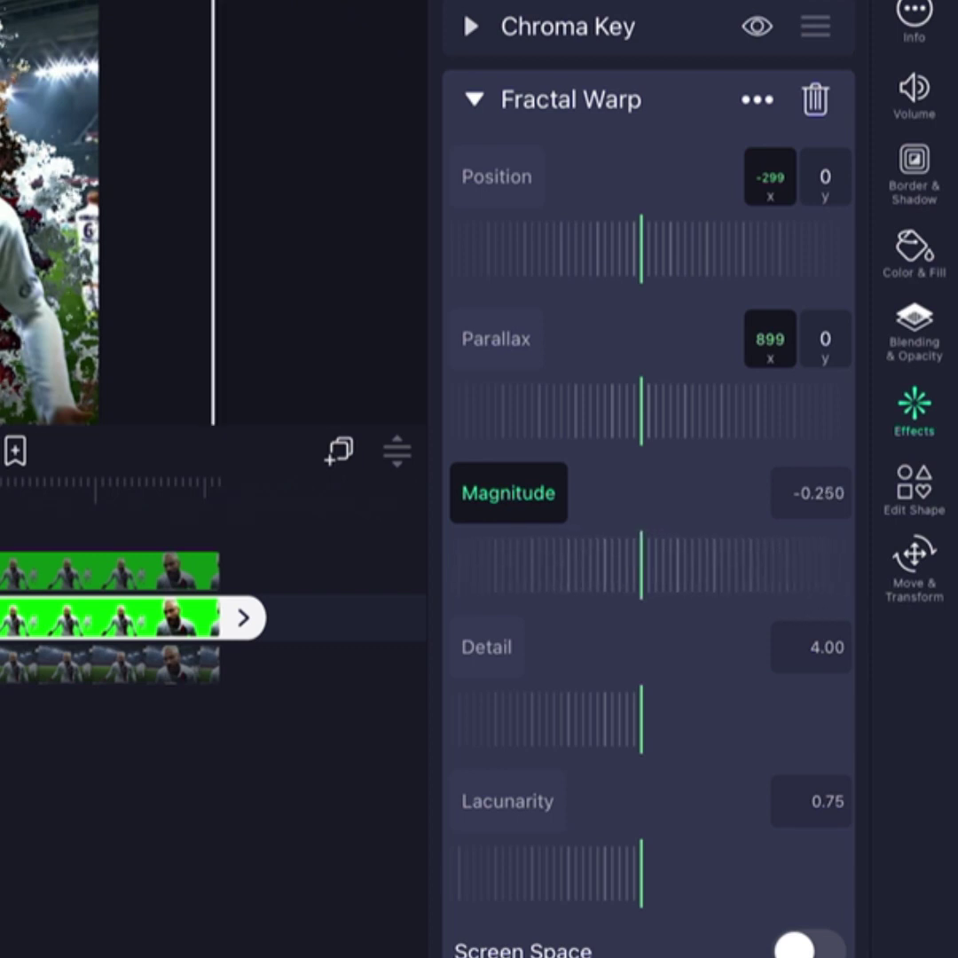
scroll(648, 532, "down", 2)
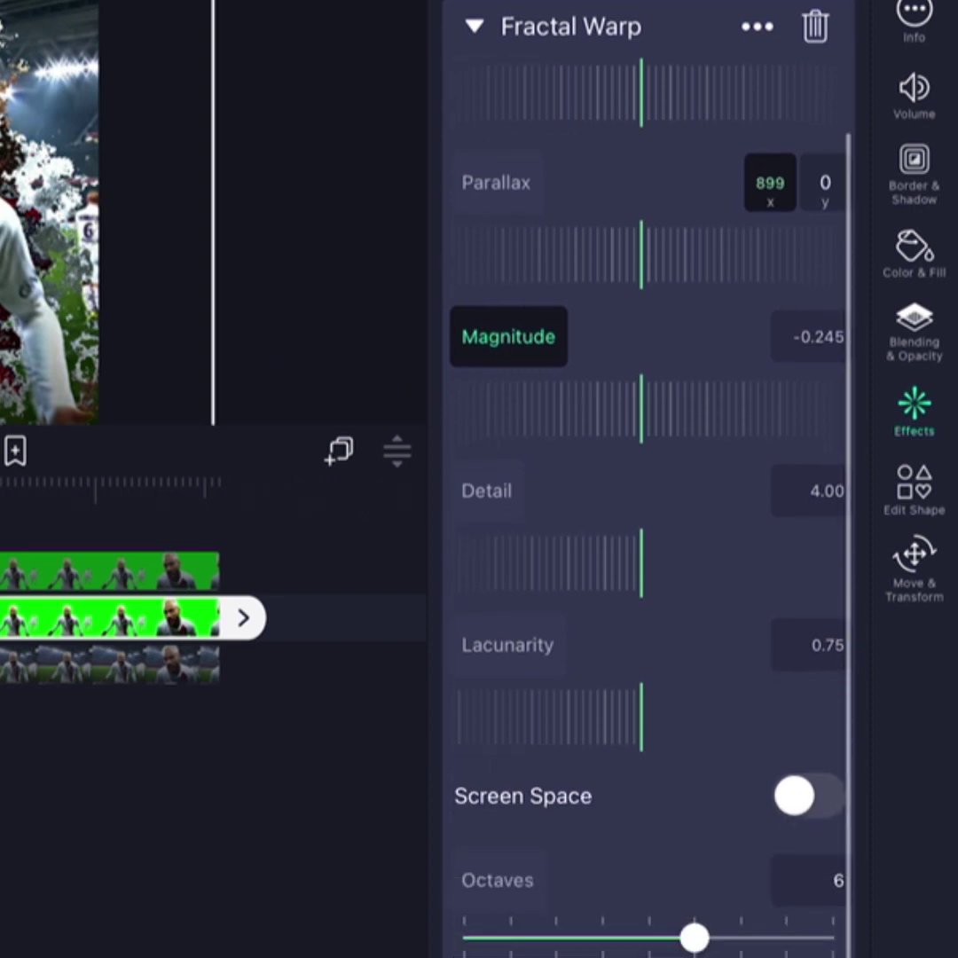
Drop Fractal Warp Octaves to 2 and push Magnitude to about -0.405
mouse_move(695, 936)
left_mouse_down()
mouse_move(510, 936)
mouse_move(556, 937)
left_mouse_up()
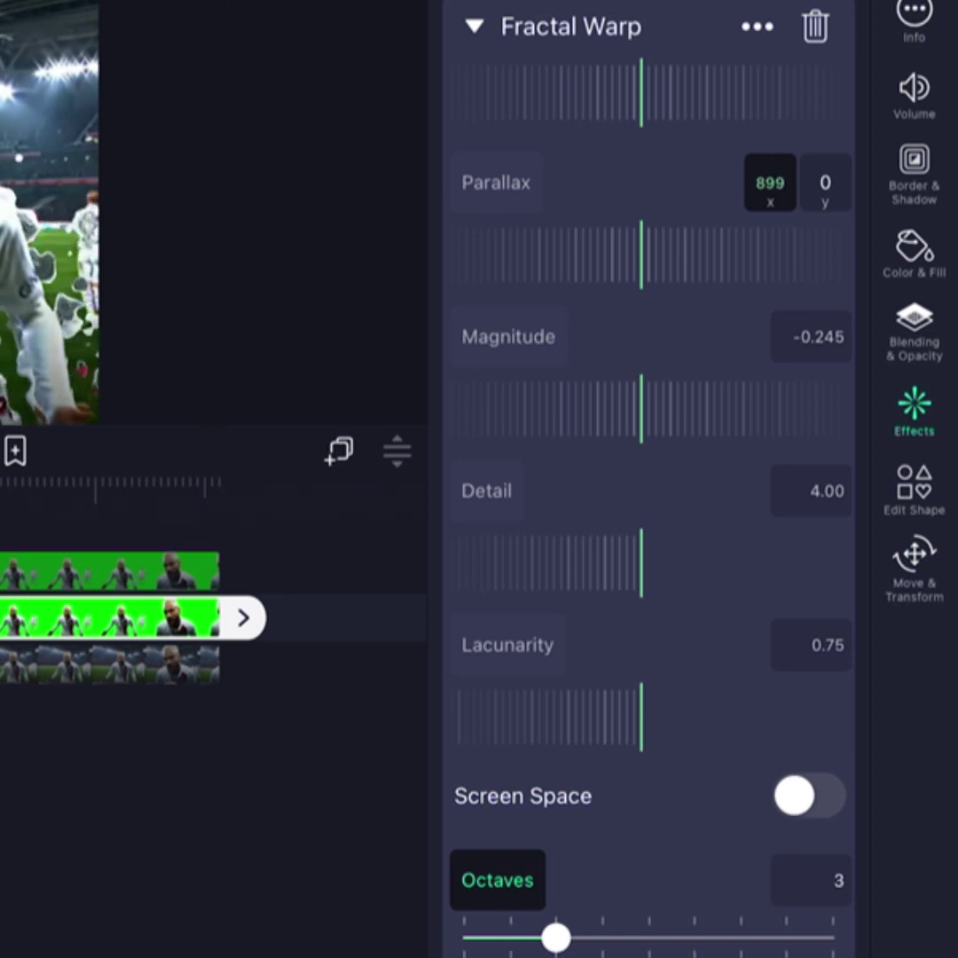
left_click_drag(556, 936, 509, 936)
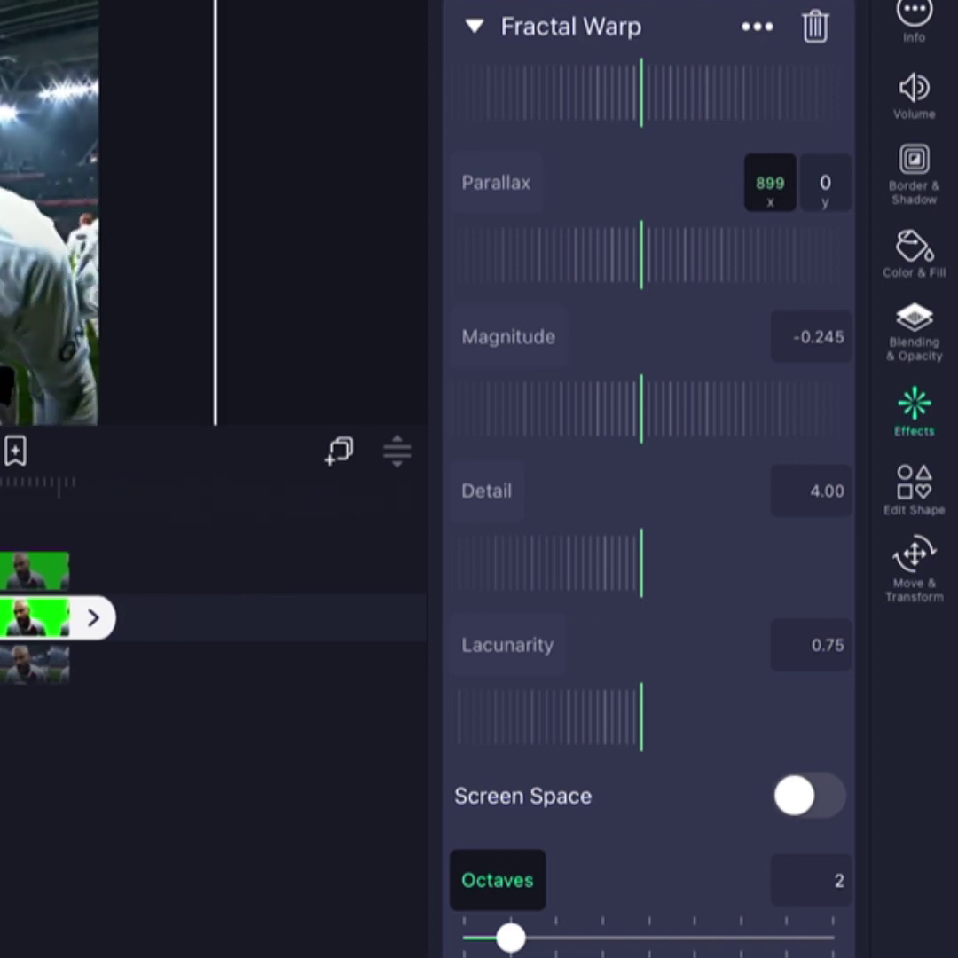
left_click_drag(640, 408, 650, 408)
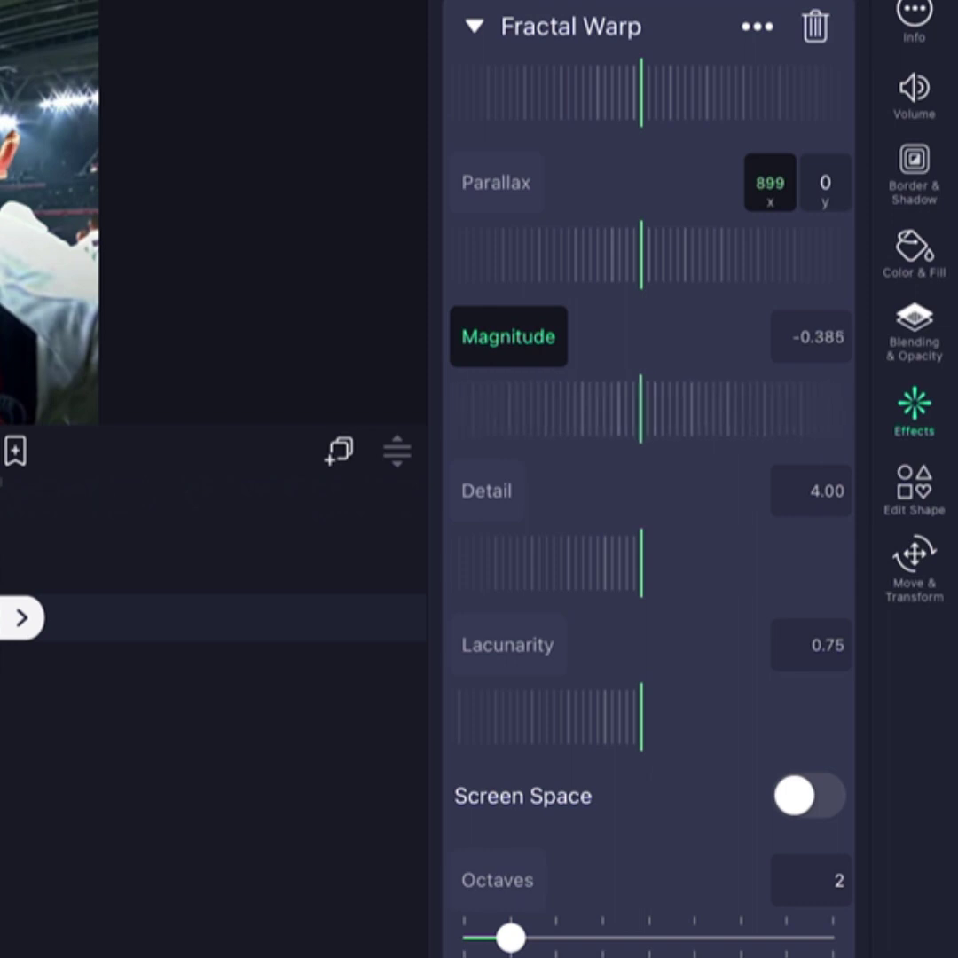
left_click_drag(645, 408, 649, 408)
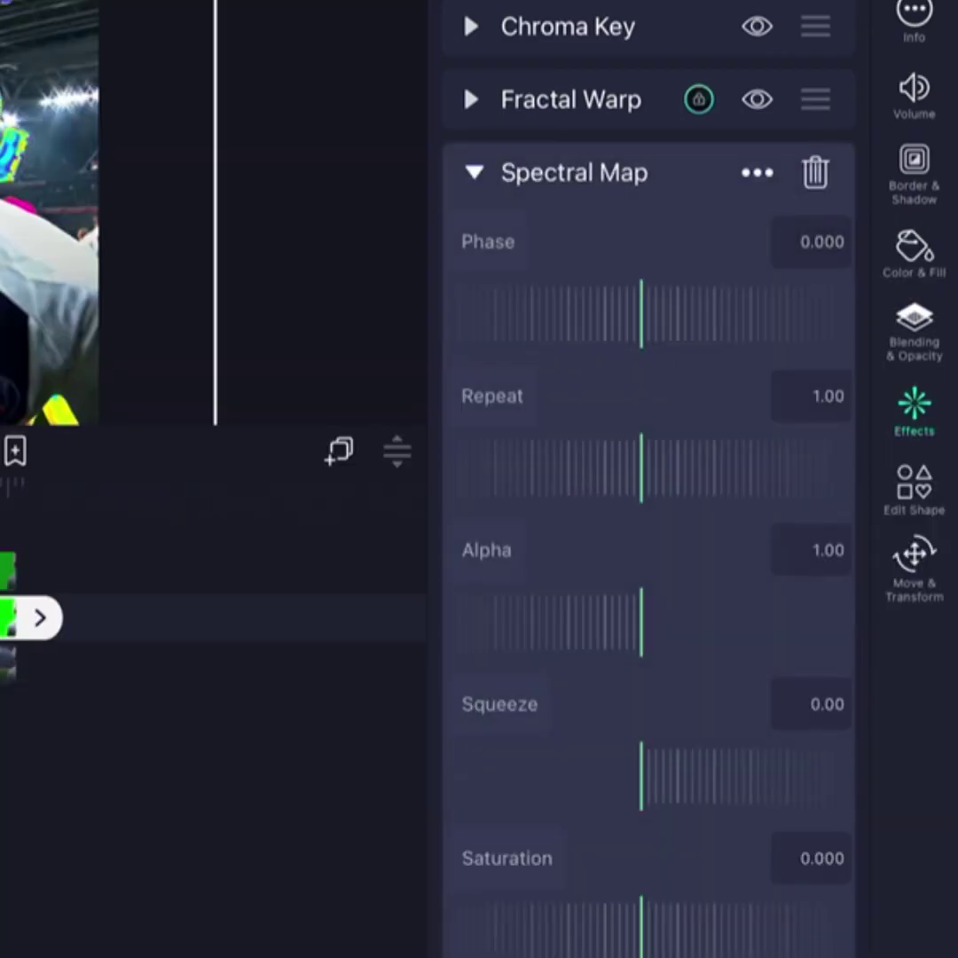
scroll(648, 532, "down", 5)
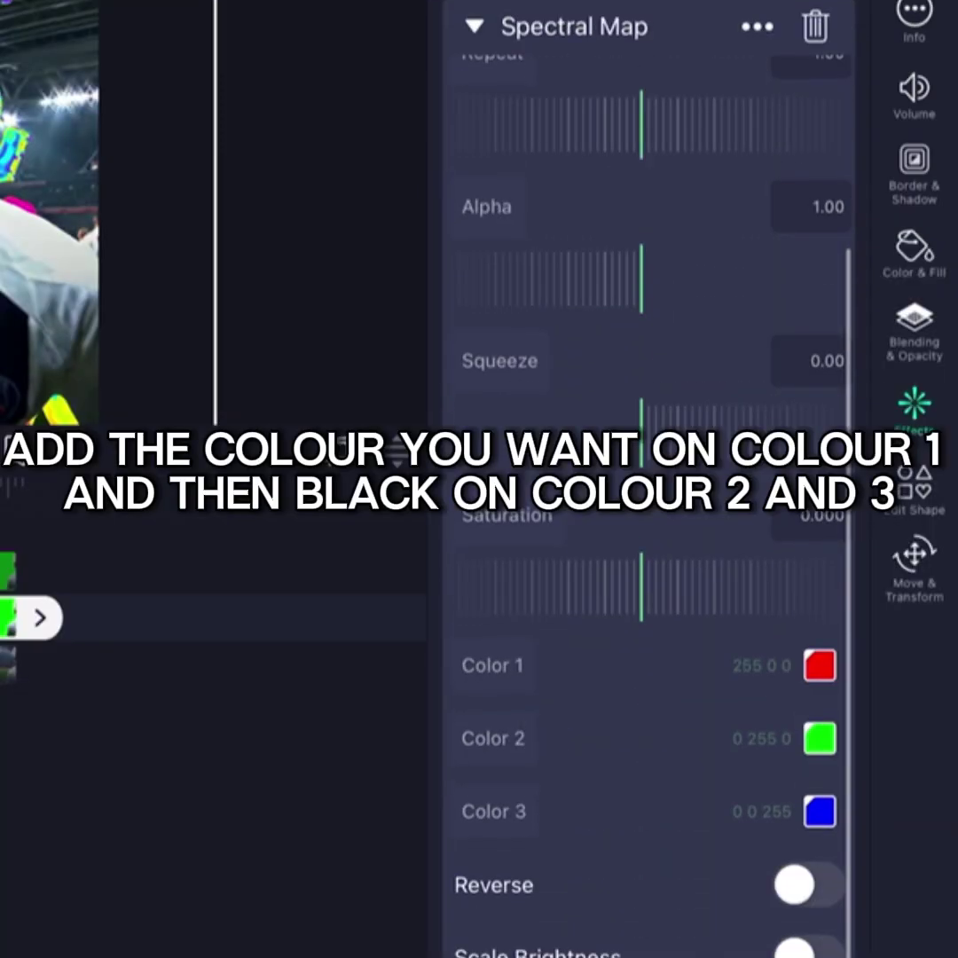
Set Spectral Map Color 2 and Color 3 to black
left_click(820, 738)
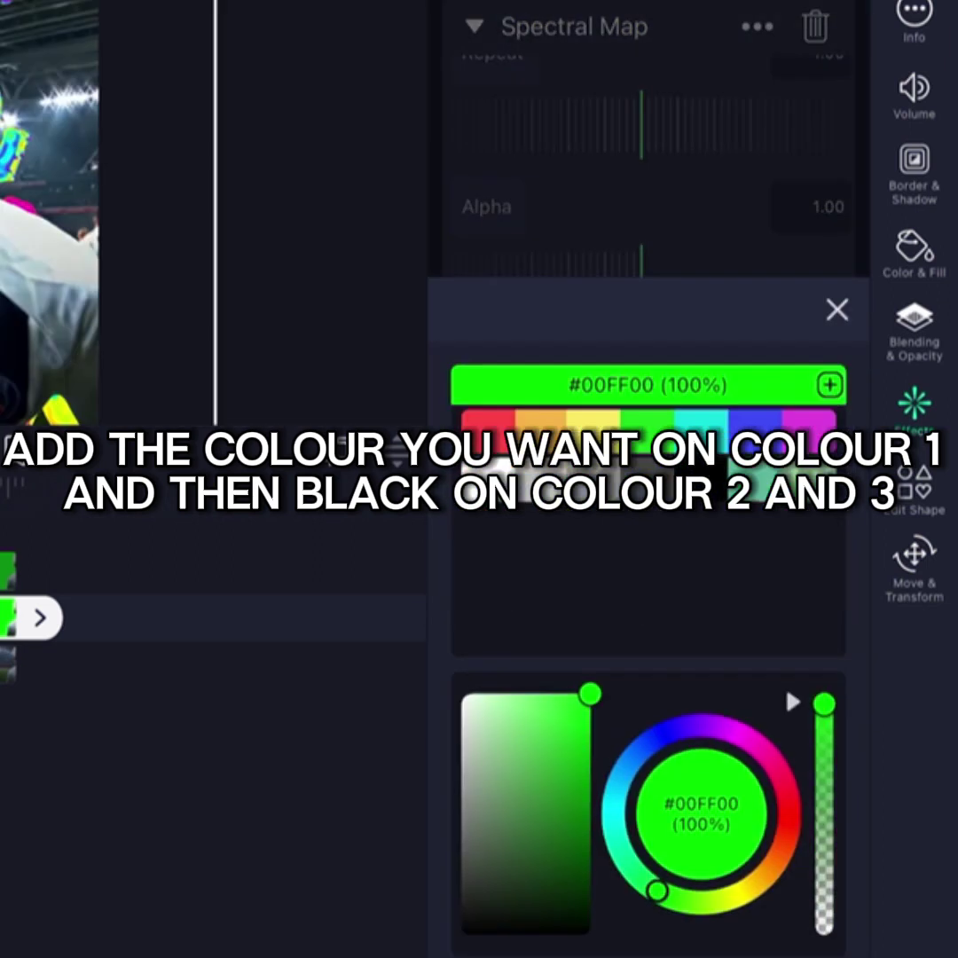
left_click(525, 922)
left_click(837, 311)
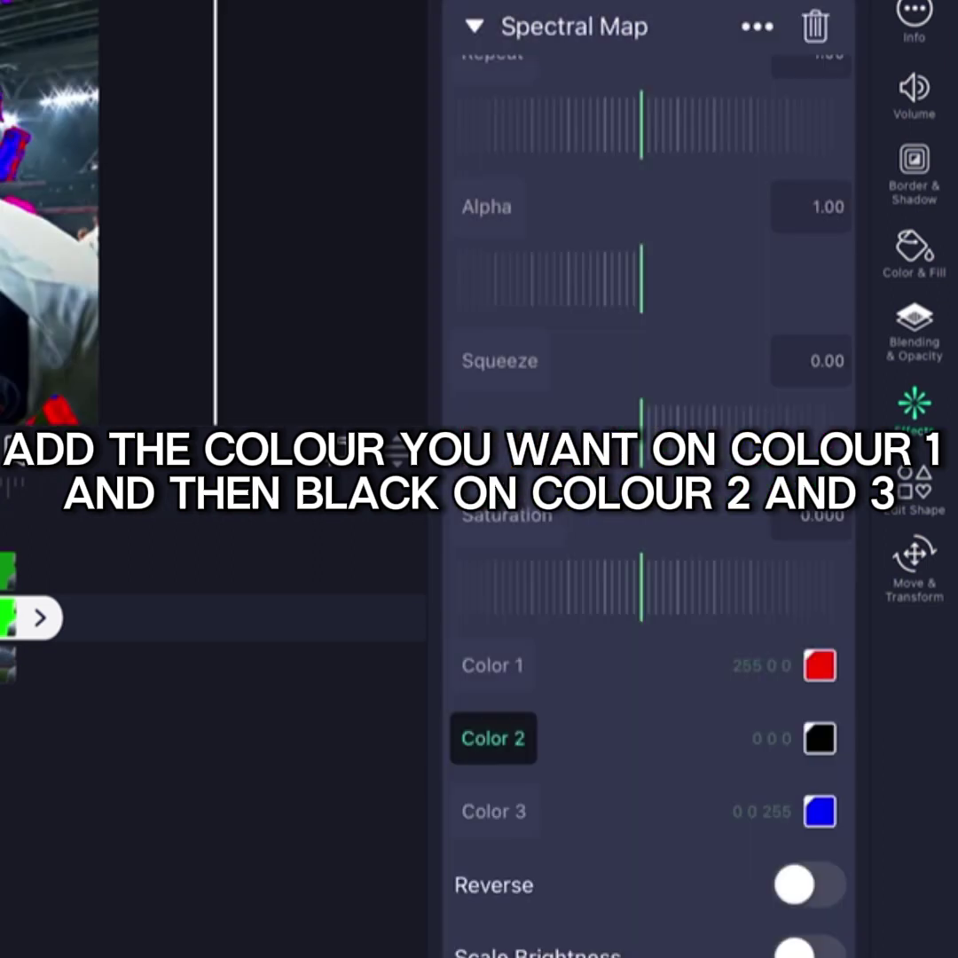
left_click(819, 811)
left_click(525, 923)
left_click(837, 310)
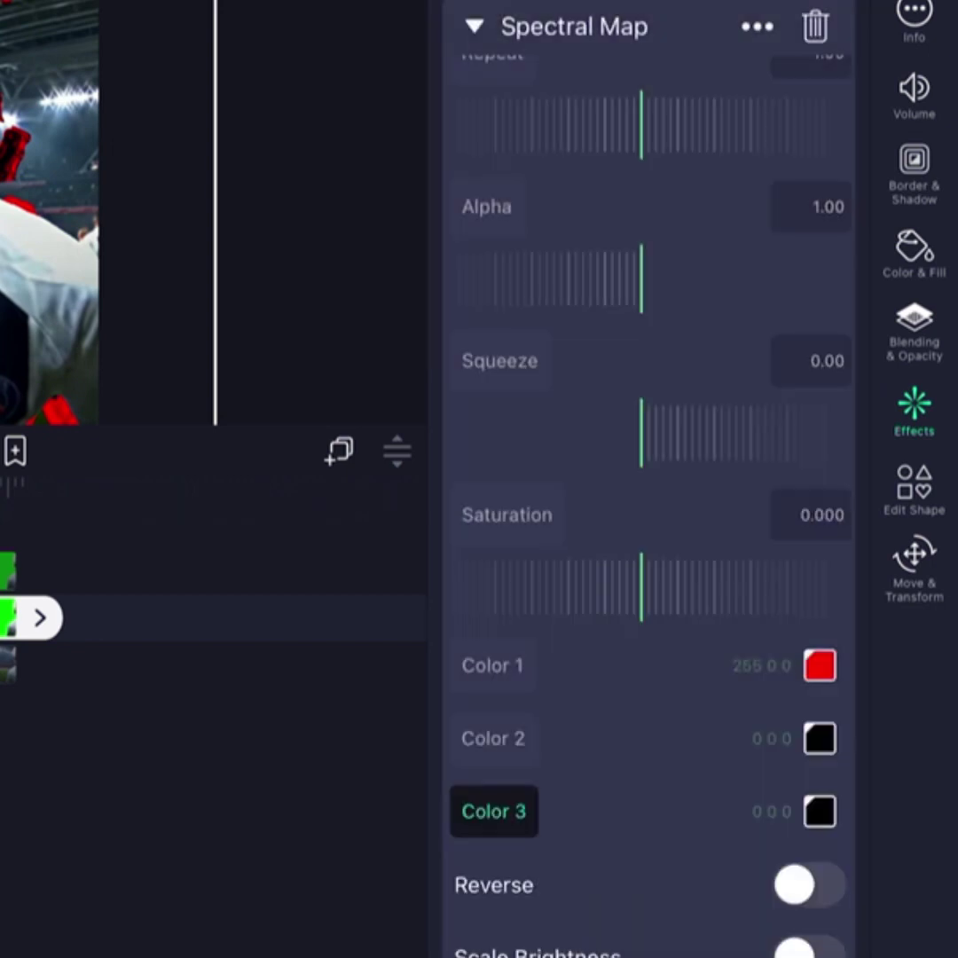
scroll(89, 612, "left", 3)
Change one colour slot to a deep dark red (#300000)
left_click(819, 738)
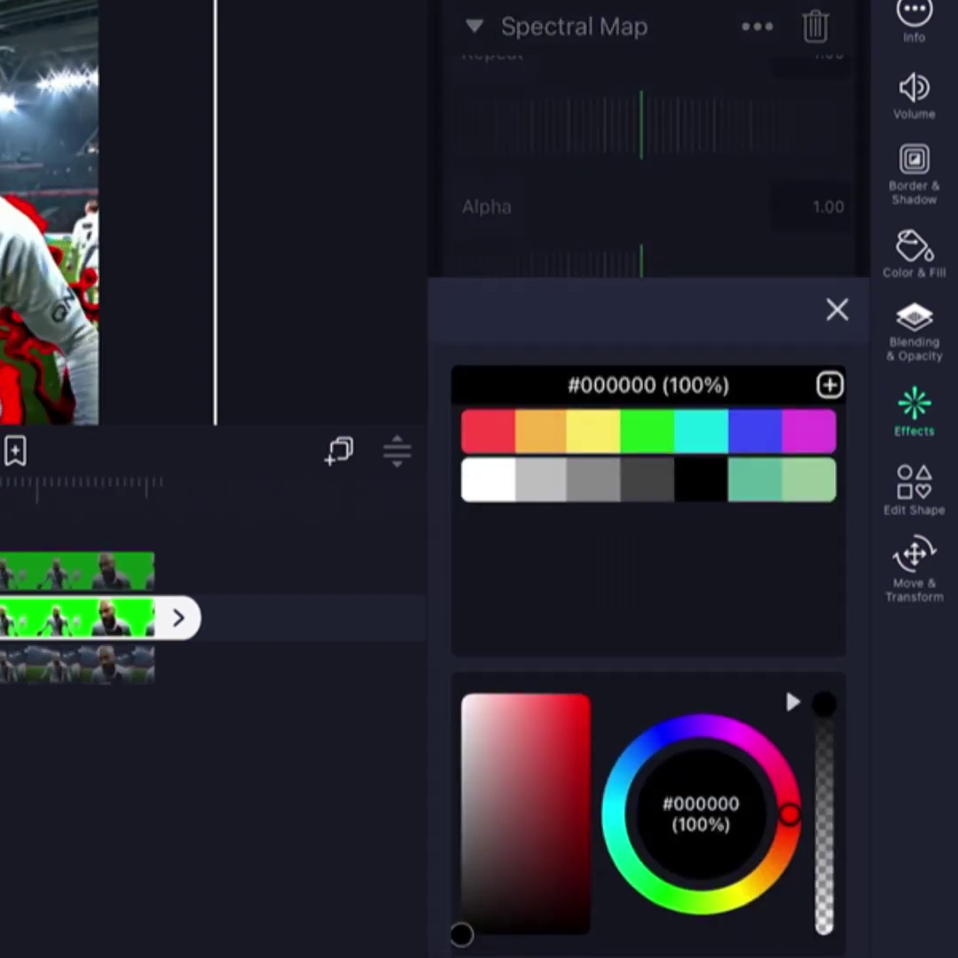
left_click(488, 432)
left_click_drag(567, 702, 590, 916)
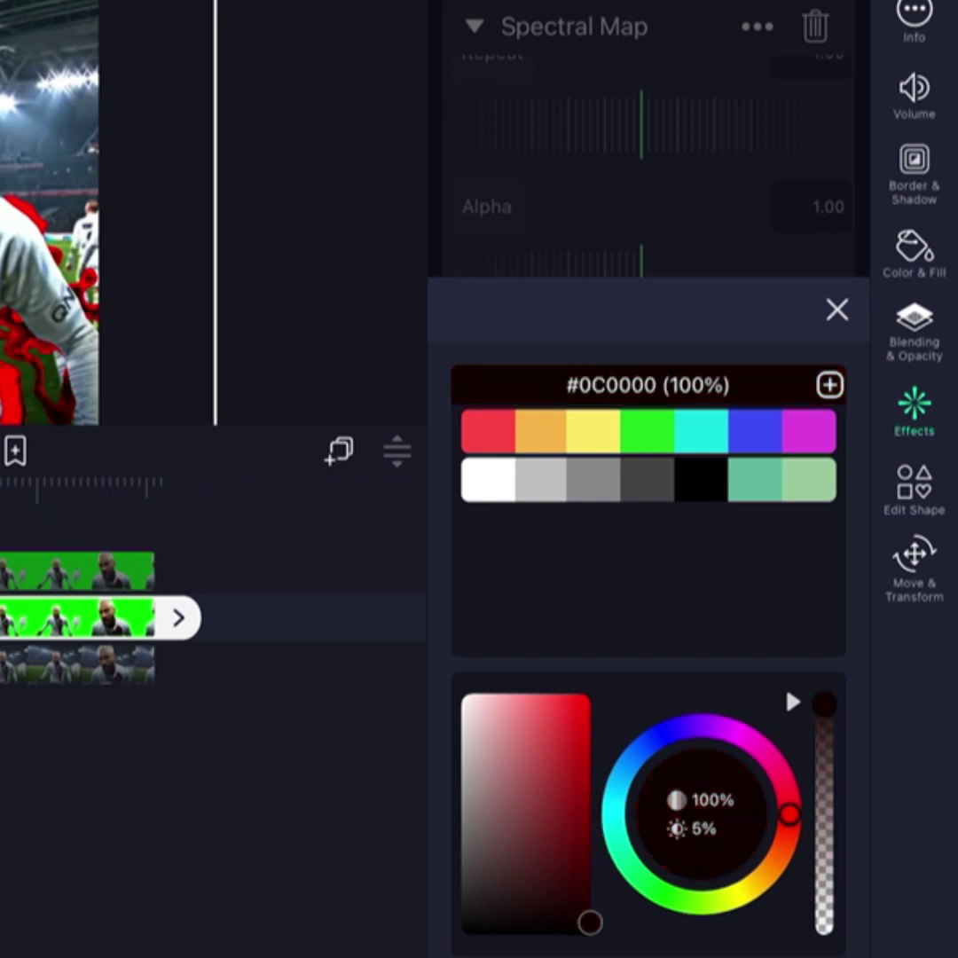
mouse_move(589, 916)
left_mouse_down()
mouse_move(590, 879)
mouse_move(590, 898)
left_mouse_up()
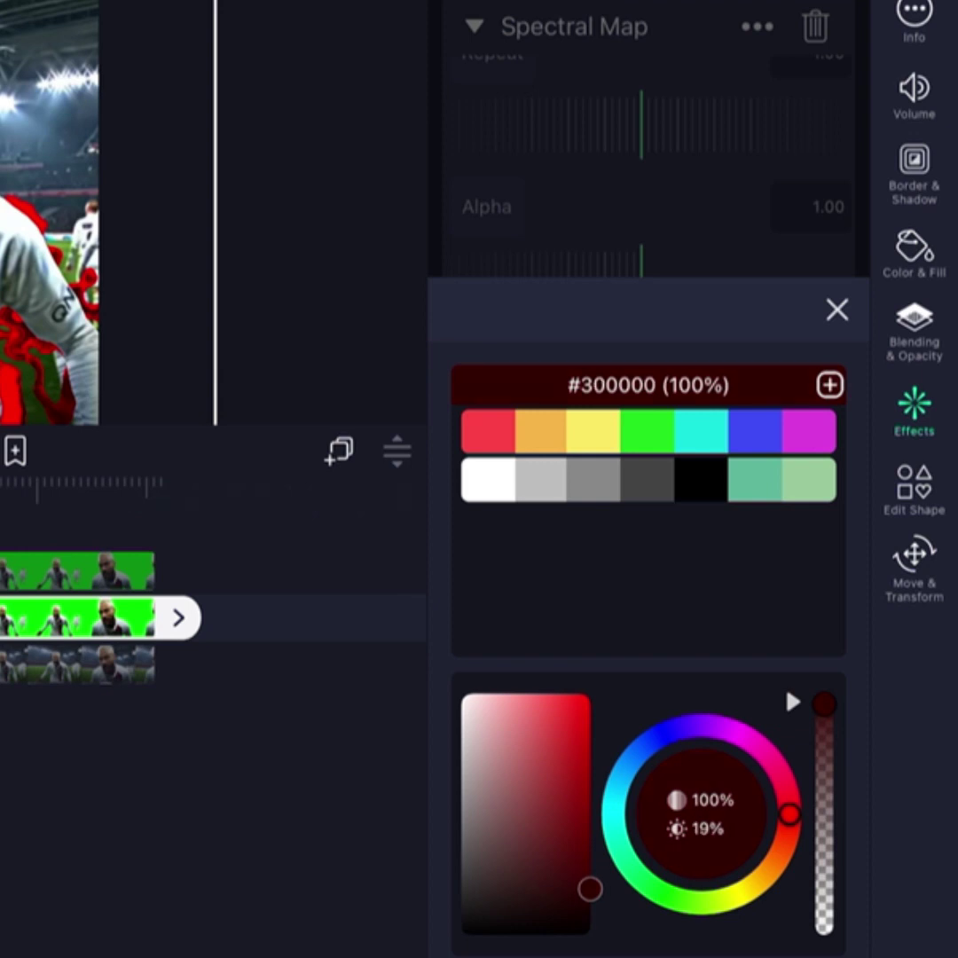